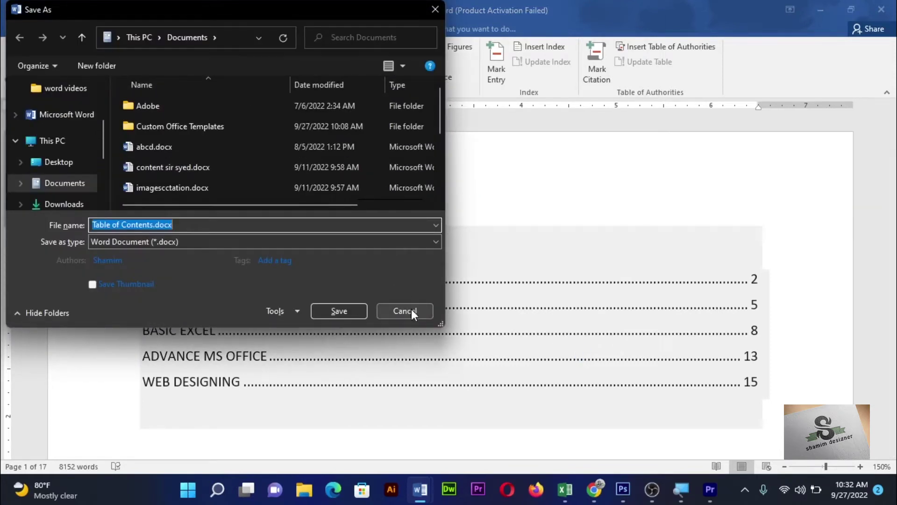
Step: Cancel the Save As dialog for Table of Contents.docx without saving
{"action": "left_click", "coordinate": [405, 311]}
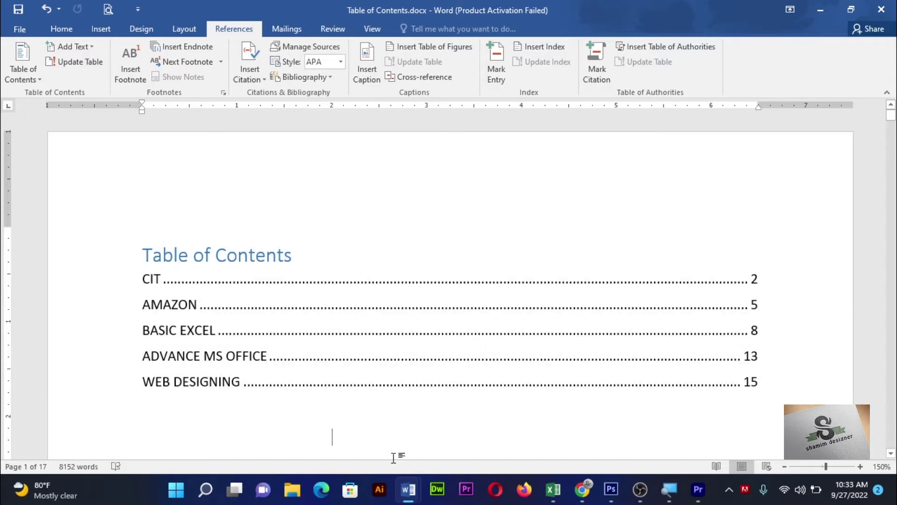
{"action": "mouse_move", "coordinate": [408, 489]}
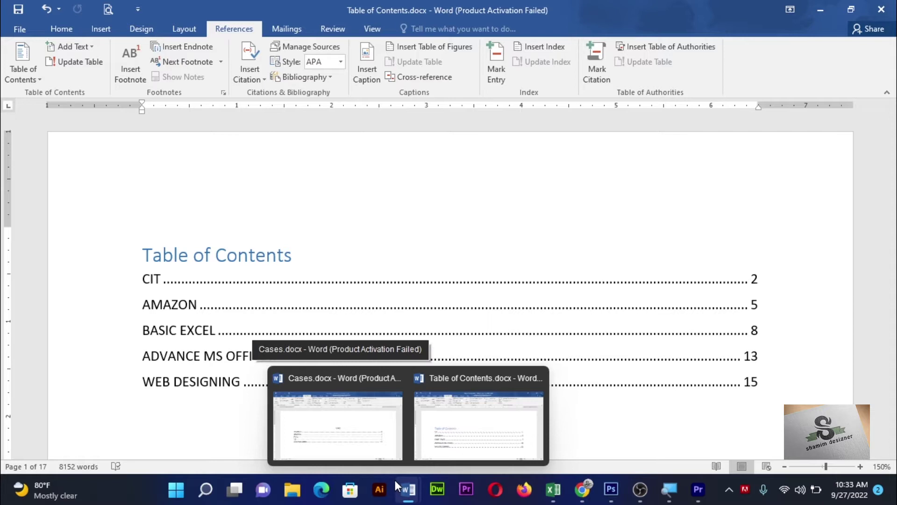
Step: Switch to Cases.docx, inspect its Table of Authorities field, then start a new blank document
{"action": "left_click", "coordinate": [371, 448]}
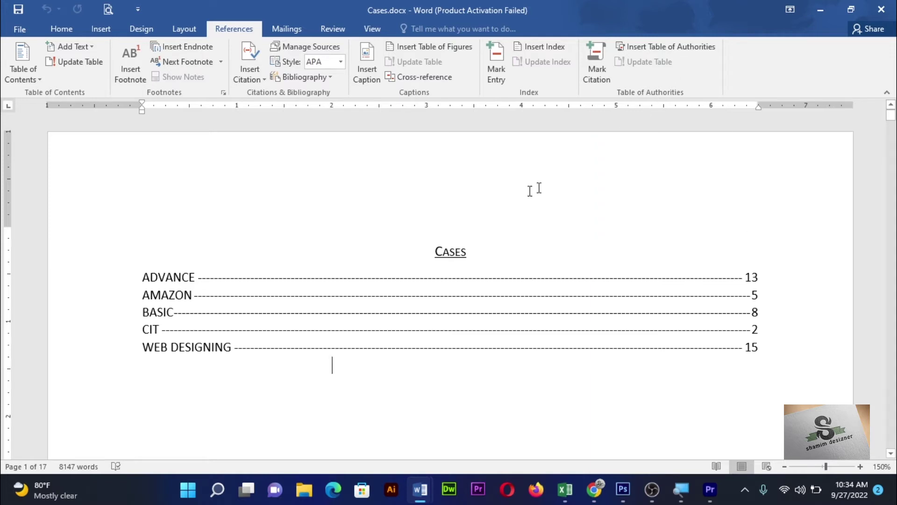
{"action": "left_click", "coordinate": [148, 277]}
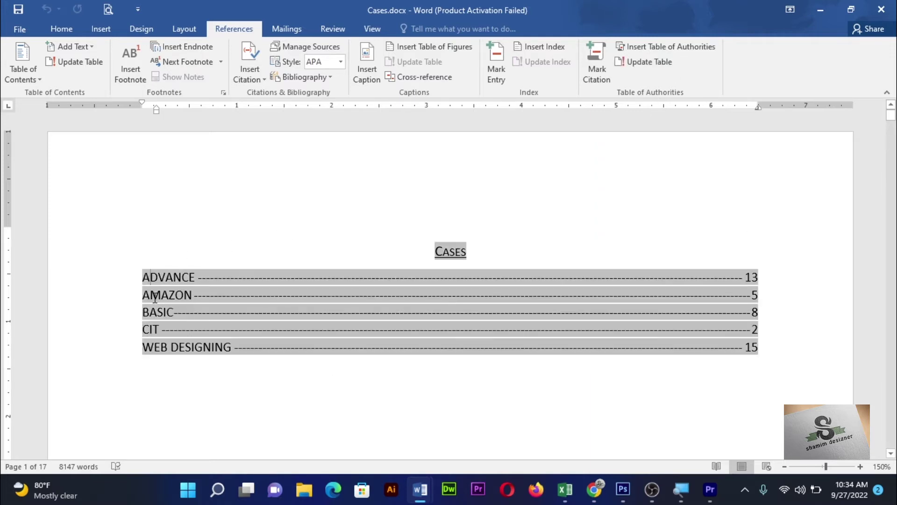
{"action": "left_click", "coordinate": [166, 372]}
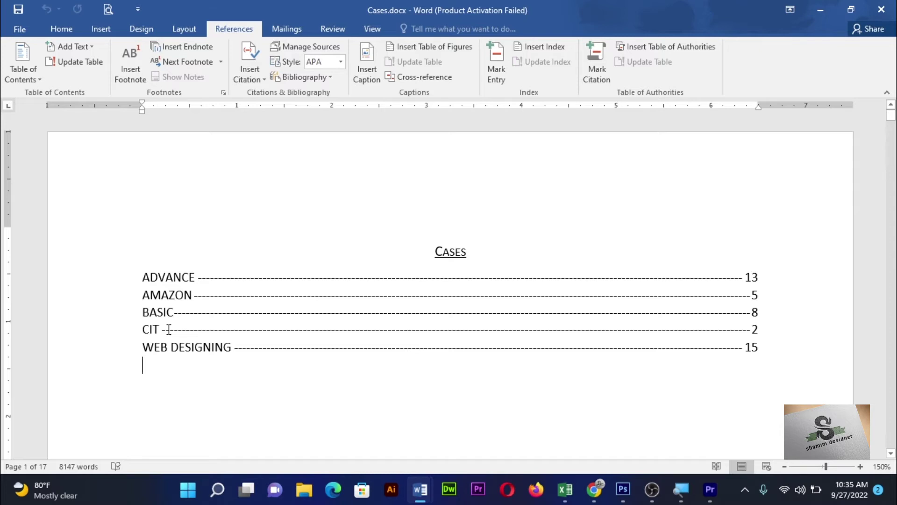
{"action": "key", "text": "ctrl+n"}
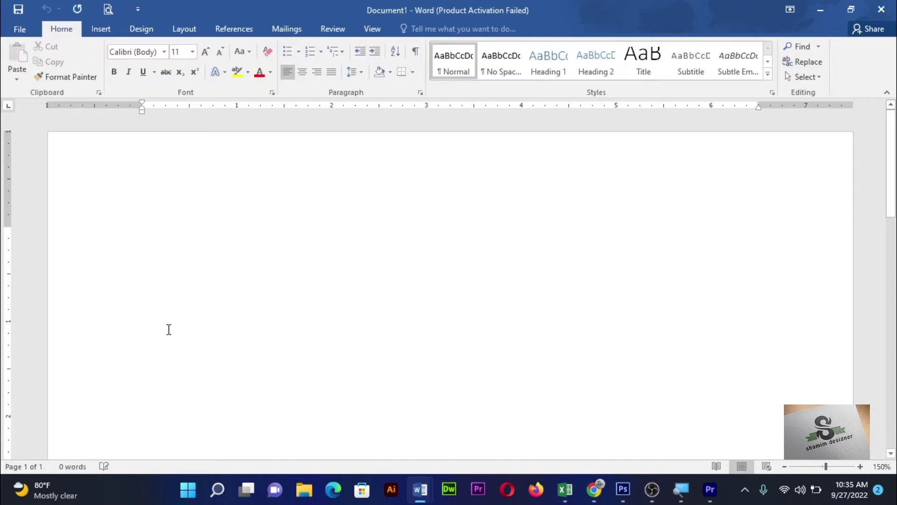
Step: Generate sample text with =rand() and paste copies of it until the document reaches 30 pages
{"action": "type", "text": "=rand()"}
{"action": "key", "text": "Return"}
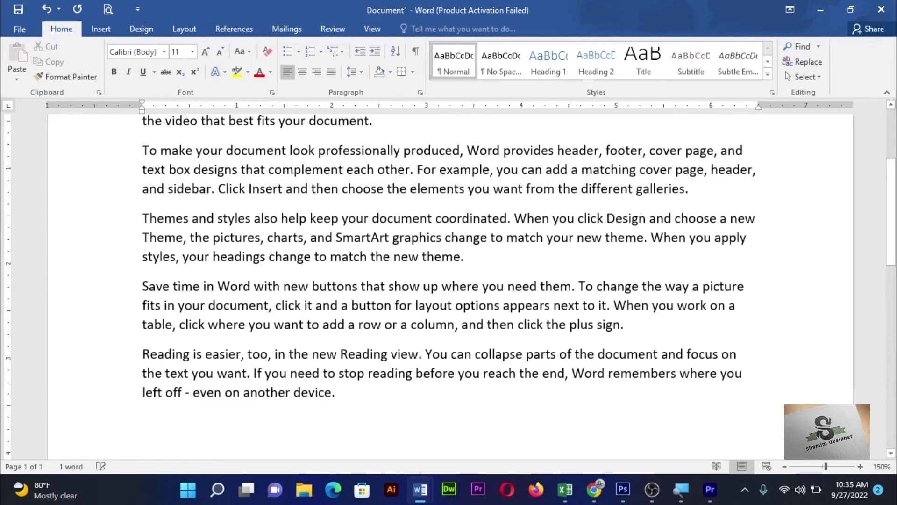
{"action": "key", "text": "ctrl+a"}
{"action": "key", "text": "ctrl+c"}
{"action": "key", "text": "ctrl+v"}
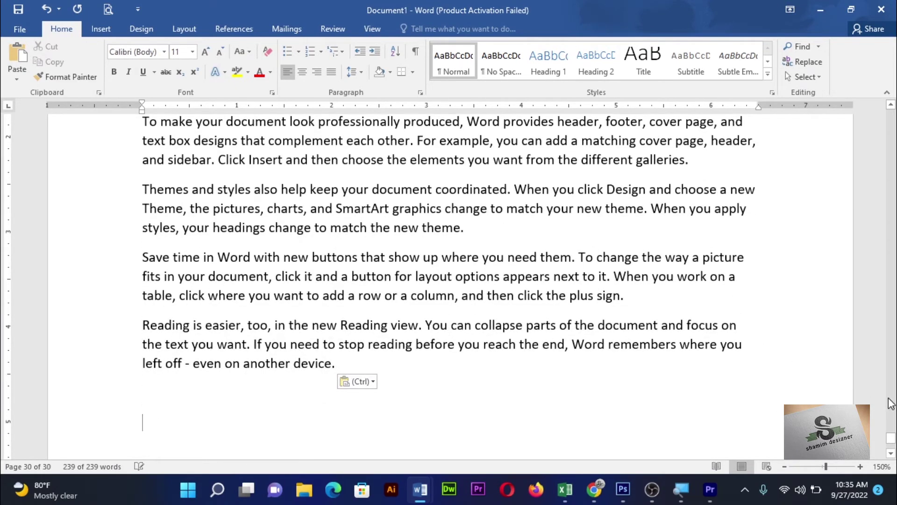
{"action": "left_click_drag", "start_coordinate": [891, 438], "coordinate": [891, 115]}
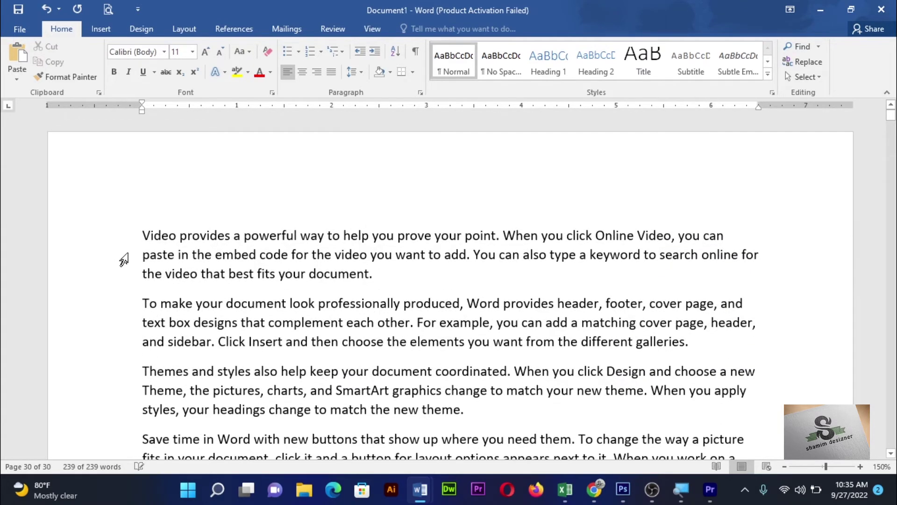
{"action": "left_click", "coordinate": [140, 238]}
Step: Insert a blank page at the start and add a 'Graphics Designing' heading above the first paragraph
{"action": "left_click", "coordinate": [103, 31]}
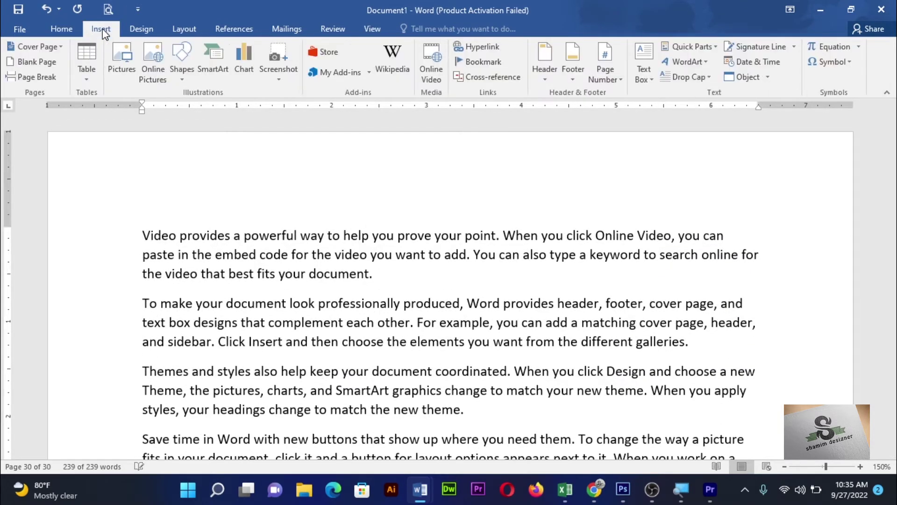
{"action": "left_click", "coordinate": [45, 61]}
{"action": "scroll", "coordinate": [201, 327], "scroll_direction": "down", "scroll_amount": 3}
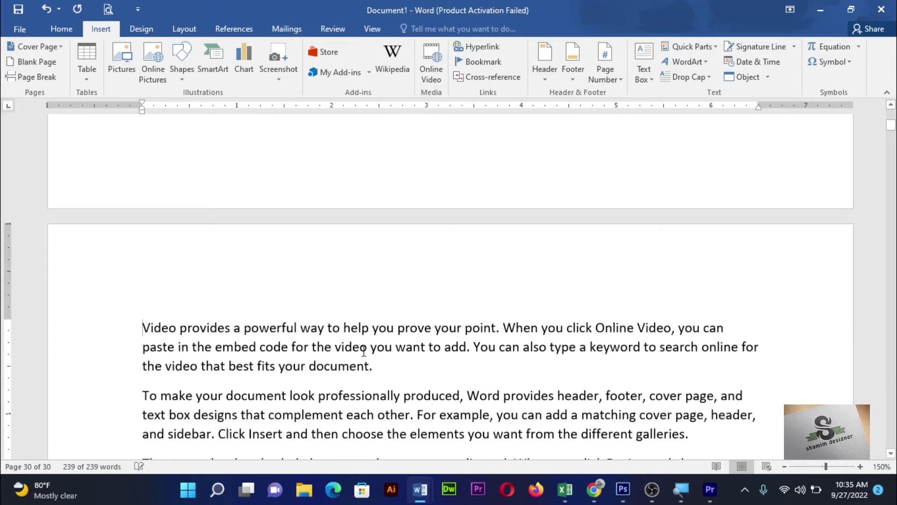
{"action": "key", "text": "Return"}
{"action": "left_click", "coordinate": [142, 329]}
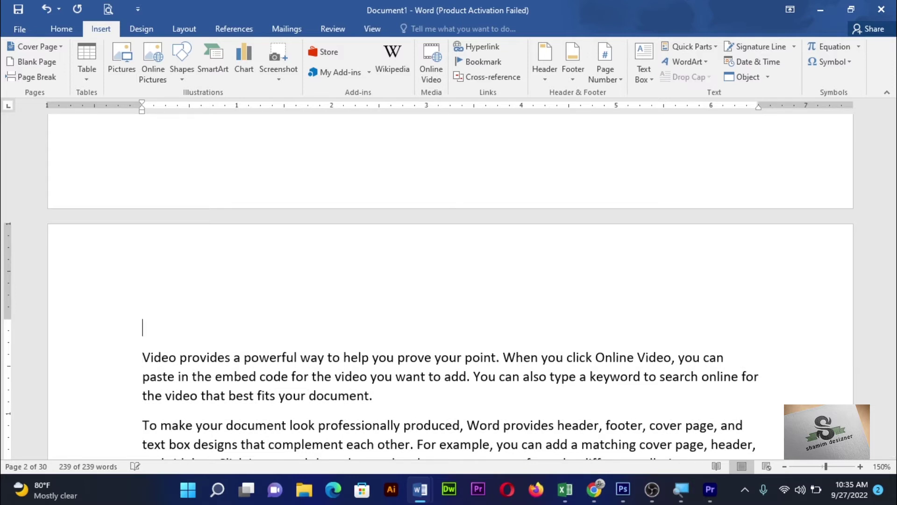
{"action": "type", "text": "graphic"}
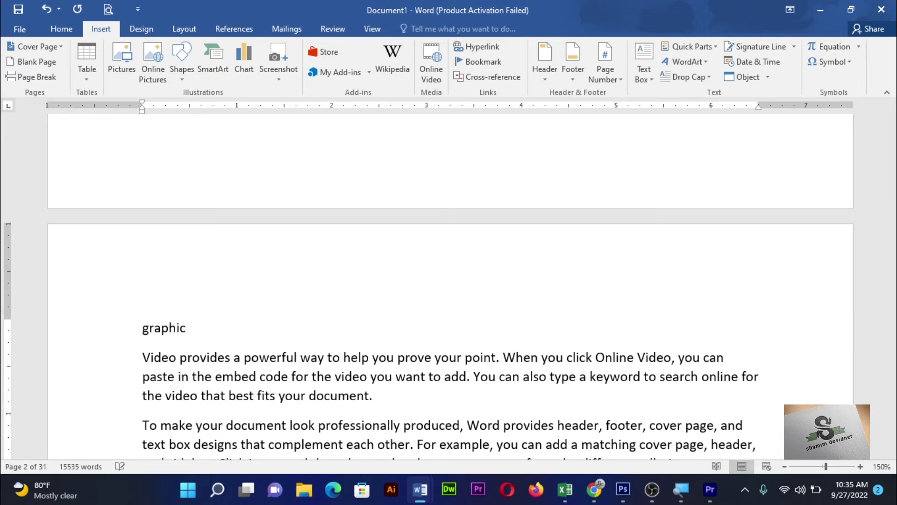
{"action": "type", "text": "s "}
{"action": "type", "text": "Designin"}
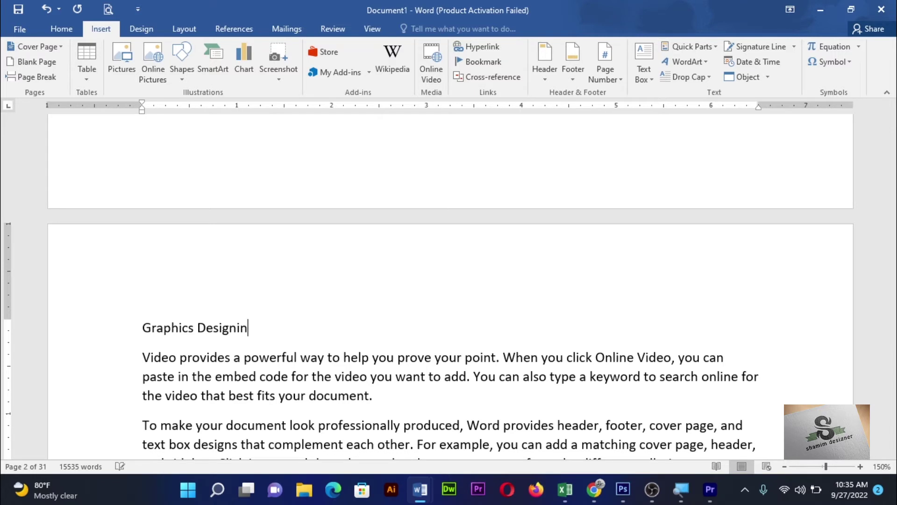
{"action": "type", "text": "g"}
Step: Add a 'CIT' heading above the 'Save time' paragraph further down the document
{"action": "scroll", "coordinate": [375, 379], "scroll_direction": "down", "scroll_amount": 2}
{"action": "scroll", "coordinate": [374, 379], "scroll_direction": "down", "scroll_amount": 3}
{"action": "scroll", "coordinate": [393, 394], "scroll_direction": "up", "scroll_amount": 2}
{"action": "scroll", "coordinate": [392, 394], "scroll_direction": "down", "scroll_amount": 5}
{"action": "scroll", "coordinate": [397, 393], "scroll_direction": "down", "scroll_amount": 5}
{"action": "scroll", "coordinate": [402, 393], "scroll_direction": "down", "scroll_amount": 5}
{"action": "scroll", "coordinate": [405, 393], "scroll_direction": "down", "scroll_amount": 1}
{"action": "scroll", "coordinate": [404, 393], "scroll_direction": "down", "scroll_amount": 5}
{"action": "scroll", "coordinate": [403, 391], "scroll_direction": "down", "scroll_amount": 5}
{"action": "scroll", "coordinate": [403, 391], "scroll_direction": "down", "scroll_amount": 4}
{"action": "left_click", "coordinate": [141, 324]}
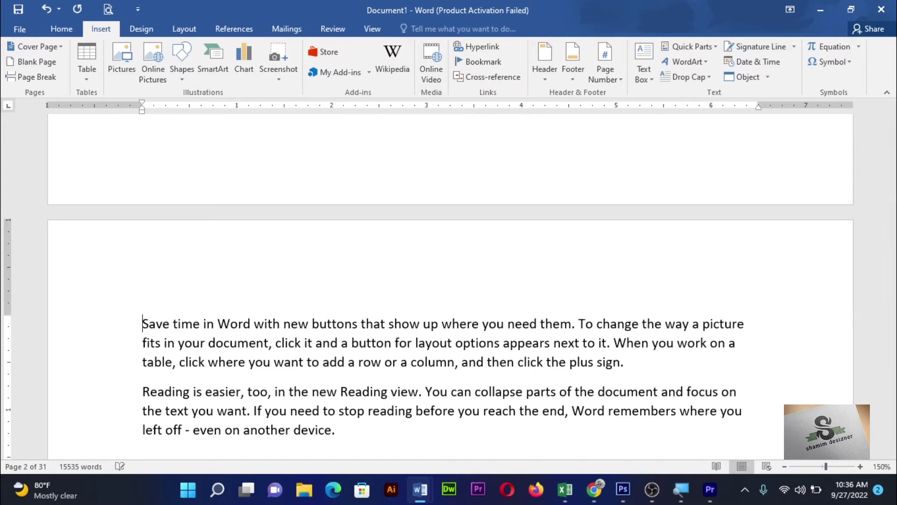
{"action": "key", "text": "Return"}
{"action": "left_click", "coordinate": [143, 322]}
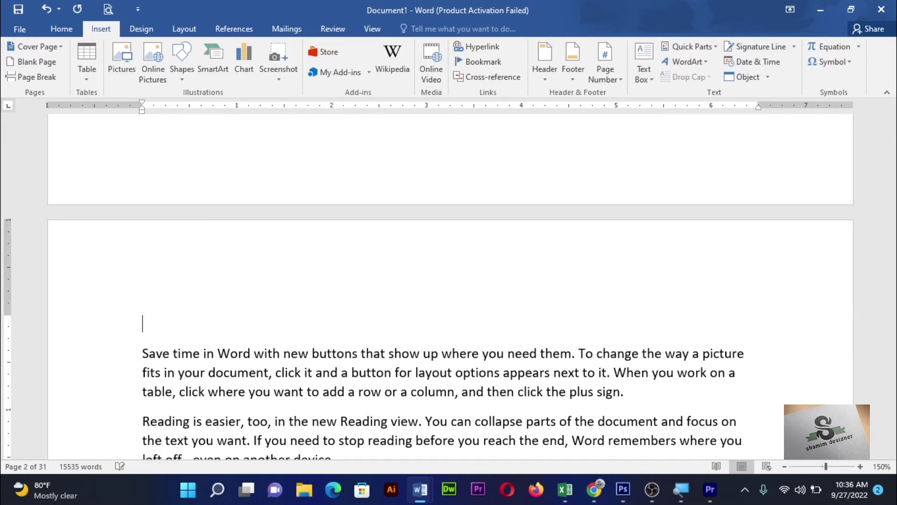
{"action": "type", "text": "cit"}
{"action": "key", "text": "BackSpace"}
{"action": "type", "text": "CIT"}
{"action": "scroll", "coordinate": [204, 371], "scroll_direction": "down", "scroll_amount": 3}
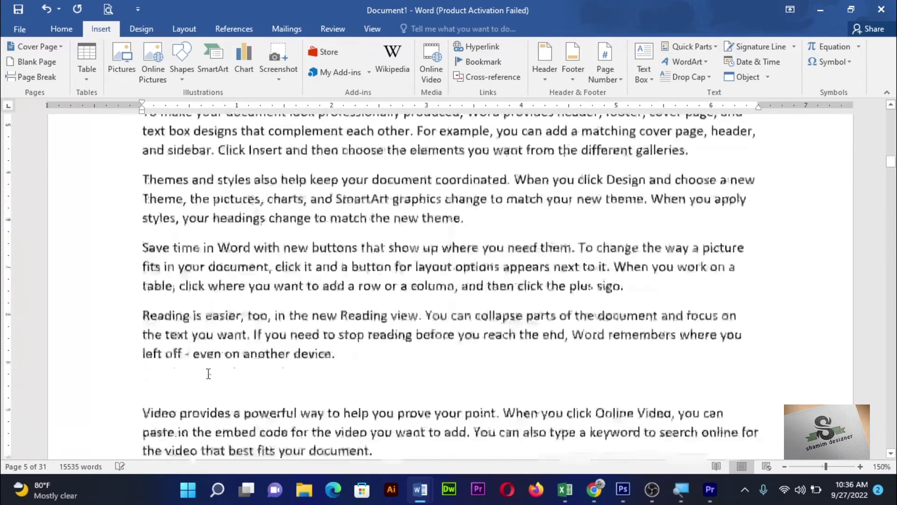
{"action": "scroll", "coordinate": [204, 371], "scroll_direction": "down", "scroll_amount": 3}
{"action": "scroll", "coordinate": [206, 370], "scroll_direction": "down", "scroll_amount": 3}
{"action": "scroll", "coordinate": [213, 371], "scroll_direction": "down", "scroll_amount": 3}
{"action": "scroll", "coordinate": [212, 369], "scroll_direction": "down", "scroll_amount": 3}
{"action": "scroll", "coordinate": [214, 366], "scroll_direction": "down", "scroll_amount": 3}
{"action": "scroll", "coordinate": [215, 363], "scroll_direction": "down", "scroll_amount": 3}
{"action": "scroll", "coordinate": [219, 362], "scroll_direction": "down", "scroll_amount": 3}
{"action": "scroll", "coordinate": [219, 361], "scroll_direction": "up", "scroll_amount": 3}
{"action": "scroll", "coordinate": [580, 228], "scroll_direction": "up", "scroll_amount": 2}
{"action": "scroll", "coordinate": [461, 312], "scroll_direction": "down", "scroll_amount": 5}
{"action": "scroll", "coordinate": [460, 313], "scroll_direction": "down", "scroll_amount": 5}
{"action": "scroll", "coordinate": [460, 314], "scroll_direction": "down", "scroll_amount": 5}
{"action": "scroll", "coordinate": [459, 315], "scroll_direction": "down", "scroll_amount": 5}
{"action": "scroll", "coordinate": [458, 316], "scroll_direction": "down", "scroll_amount": 1}
{"action": "scroll", "coordinate": [458, 322], "scroll_direction": "down", "scroll_amount": 5}
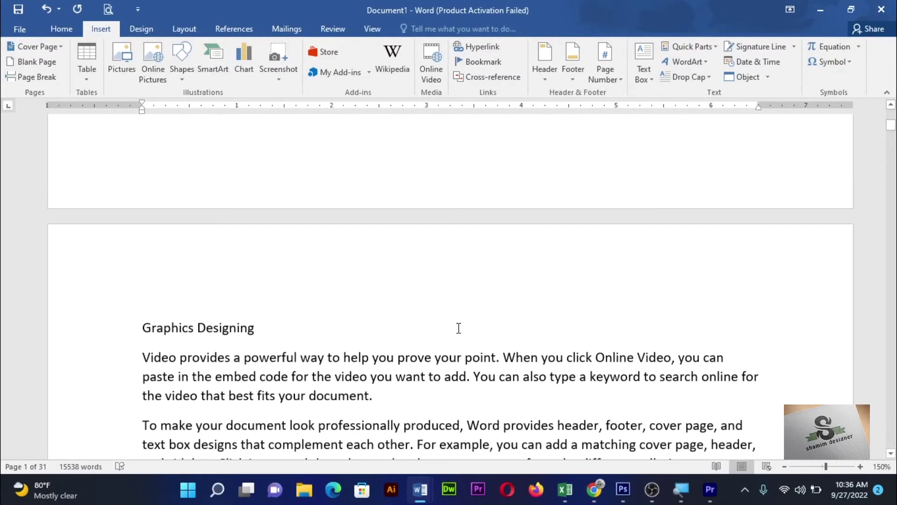
Step: Select the 'Graphics Designing' heading and attempt to mark it as a citation from References
{"action": "left_click_drag", "start_coordinate": [256, 333], "coordinate": [157, 322]}
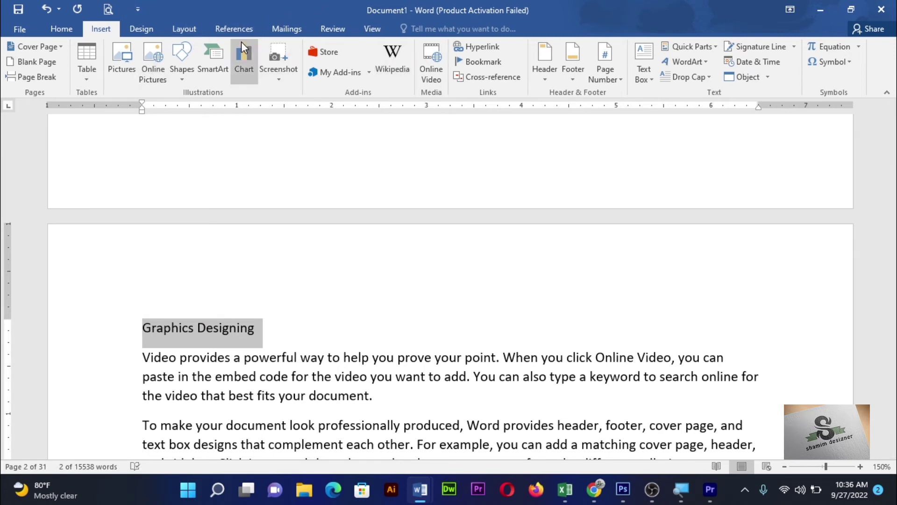
{"action": "left_click", "coordinate": [238, 29]}
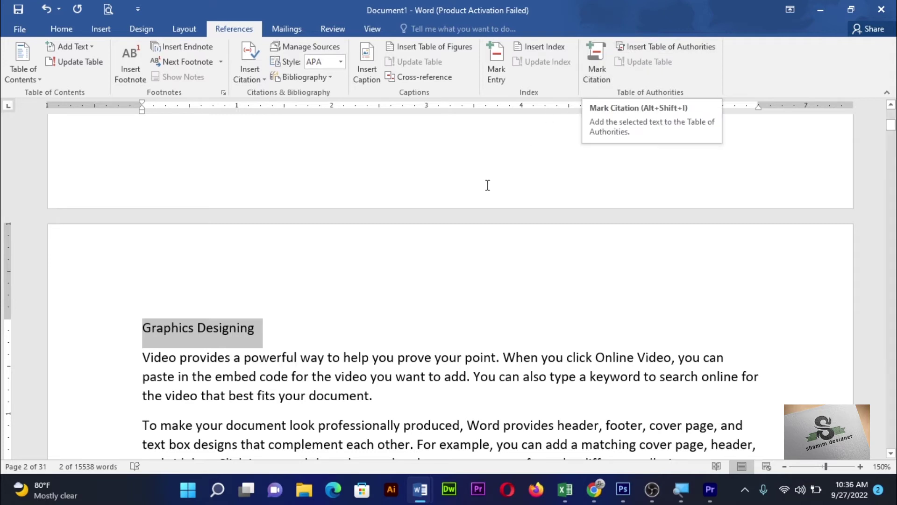
{"action": "left_click", "coordinate": [431, 357]}
{"action": "key", "text": "ctrl+z"}
{"action": "key", "text": "ctrl+z"}
{"action": "key", "text": "ctrl+z"}
{"action": "key", "text": "ctrl+z"}
{"action": "key", "text": "ctrl+z"}
{"action": "key", "text": "ctrl+z"}
{"action": "key", "text": "ctrl+z"}
{"action": "scroll", "coordinate": [450, 320], "scroll_direction": "down", "scroll_amount": 10}
{"action": "scroll", "coordinate": [451, 315], "scroll_direction": "down", "scroll_amount": 10}
{"action": "scroll", "coordinate": [452, 310], "scroll_direction": "down", "scroll_amount": 10}
{"action": "scroll", "coordinate": [453, 303], "scroll_direction": "down", "scroll_amount": 10}
{"action": "scroll", "coordinate": [451, 306], "scroll_direction": "down", "scroll_amount": 5}
{"action": "scroll", "coordinate": [449, 311], "scroll_direction": "down", "scroll_amount": 5}
{"action": "scroll", "coordinate": [446, 300], "scroll_direction": "down", "scroll_amount": 5}
{"action": "scroll", "coordinate": [420, 289], "scroll_direction": "down", "scroll_amount": 3}
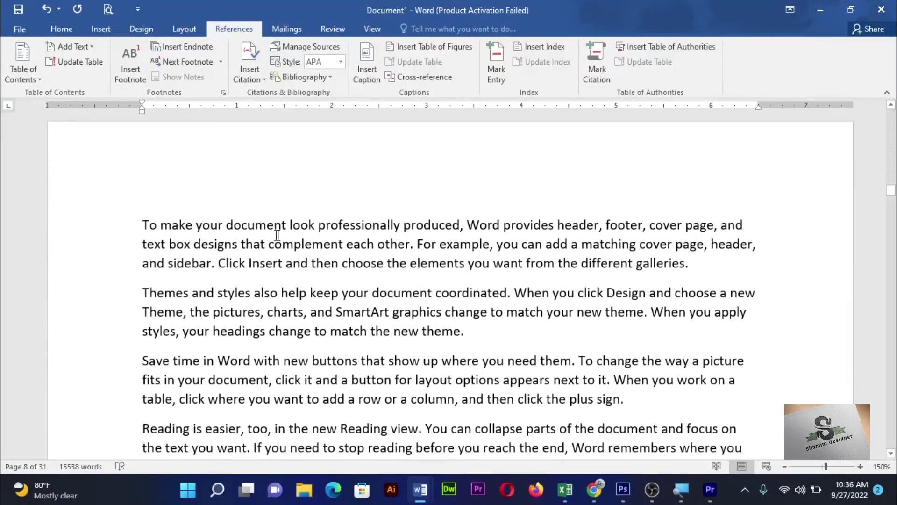
Step: Add an 'ADVANCE MS OFFICE' heading above the 'To make' paragraph on page 8
{"action": "left_click", "coordinate": [143, 225]}
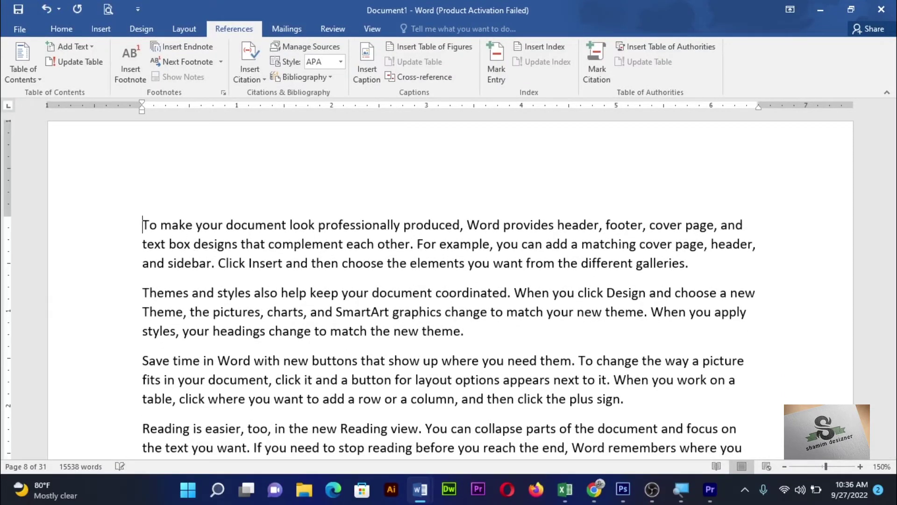
{"action": "key", "text": "Return"}
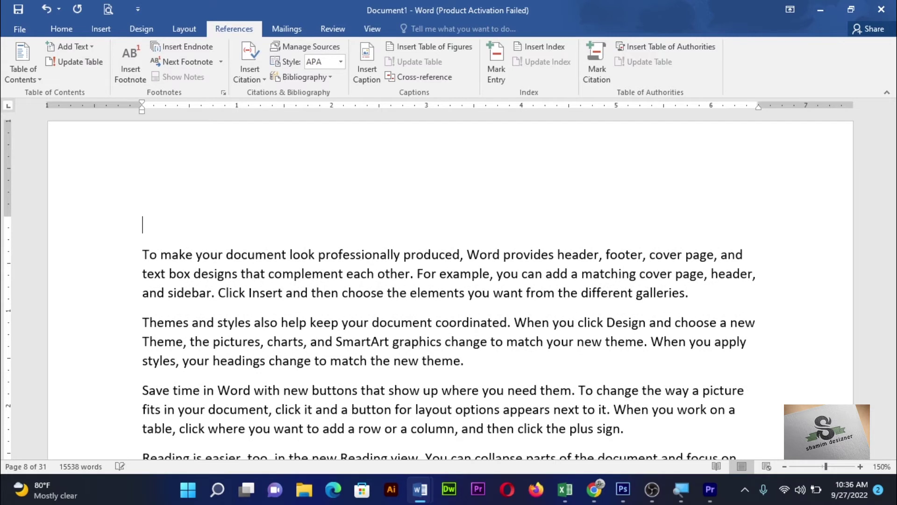
{"action": "type", "text": "ADVANC"}
{"action": "type", "text": "E MS OFFICE"}
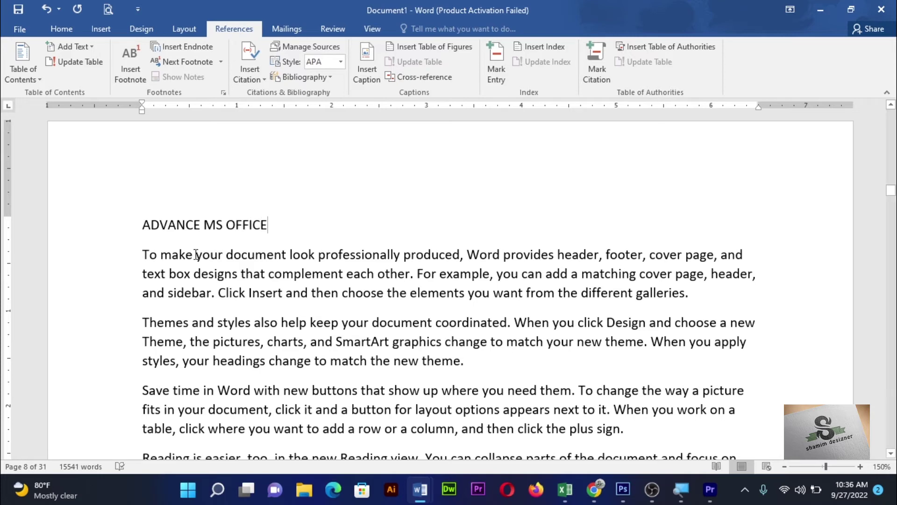
Step: Add a 'BASIC EXCEL' heading above the 'Save time' paragraph on page 10
{"action": "scroll", "coordinate": [229, 301], "scroll_direction": "down", "scroll_amount": 3}
{"action": "scroll", "coordinate": [233, 306], "scroll_direction": "down", "scroll_amount": 5}
{"action": "scroll", "coordinate": [234, 304], "scroll_direction": "down", "scroll_amount": 5}
{"action": "scroll", "coordinate": [238, 299], "scroll_direction": "down", "scroll_amount": 5}
{"action": "scroll", "coordinate": [242, 295], "scroll_direction": "down", "scroll_amount": 5}
{"action": "scroll", "coordinate": [243, 294], "scroll_direction": "up", "scroll_amount": 2}
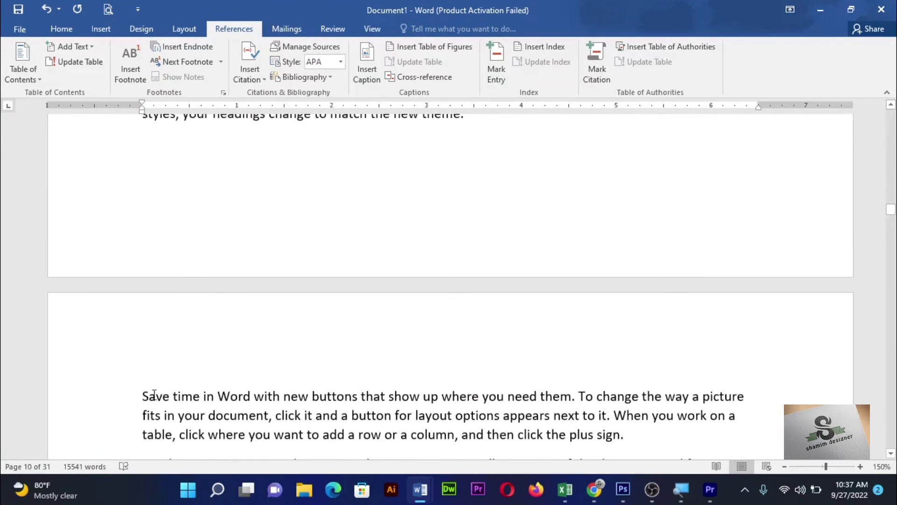
{"action": "left_click", "coordinate": [140, 396]}
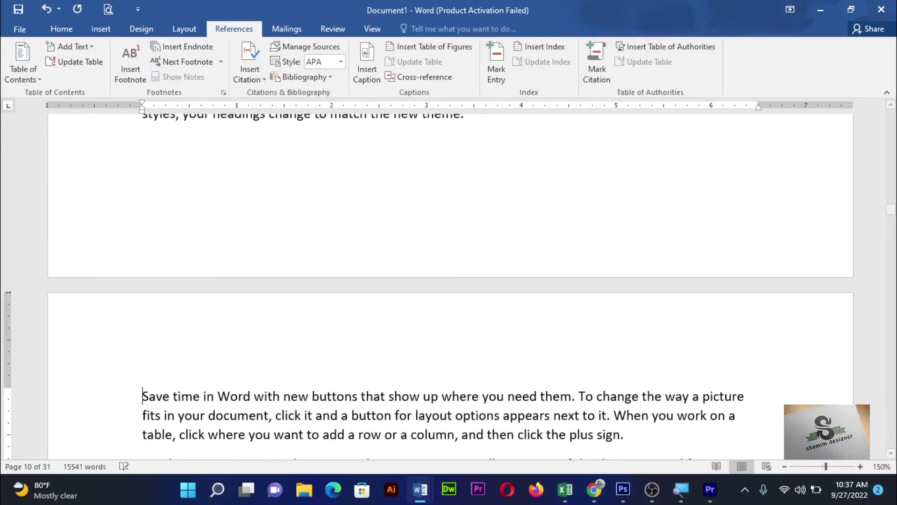
{"action": "key", "text": "Return"}
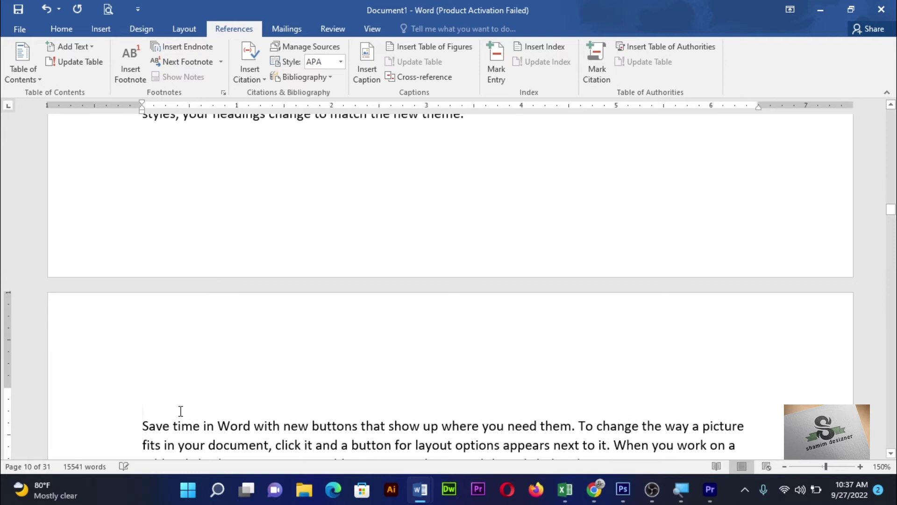
{"action": "type", "text": "BASIC EXCEL"}
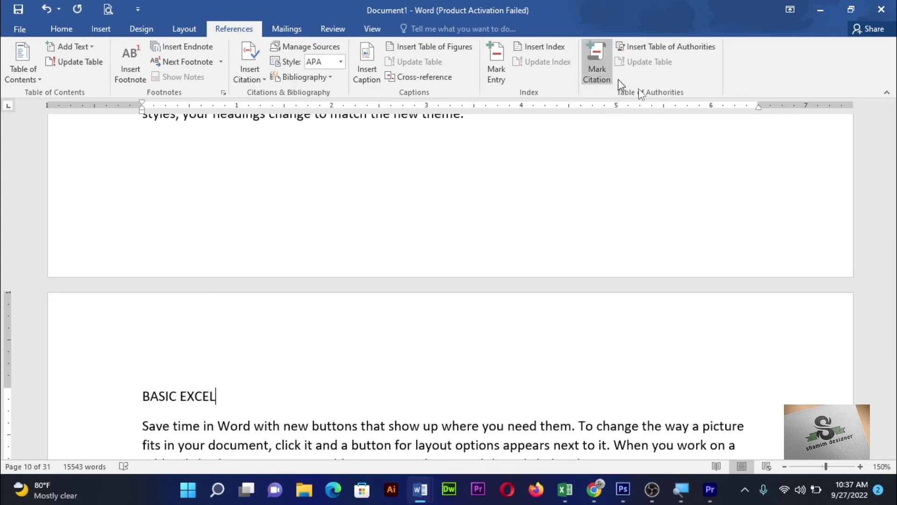
{"action": "left_click_drag", "start_coordinate": [891, 232], "coordinate": [891, 114]}
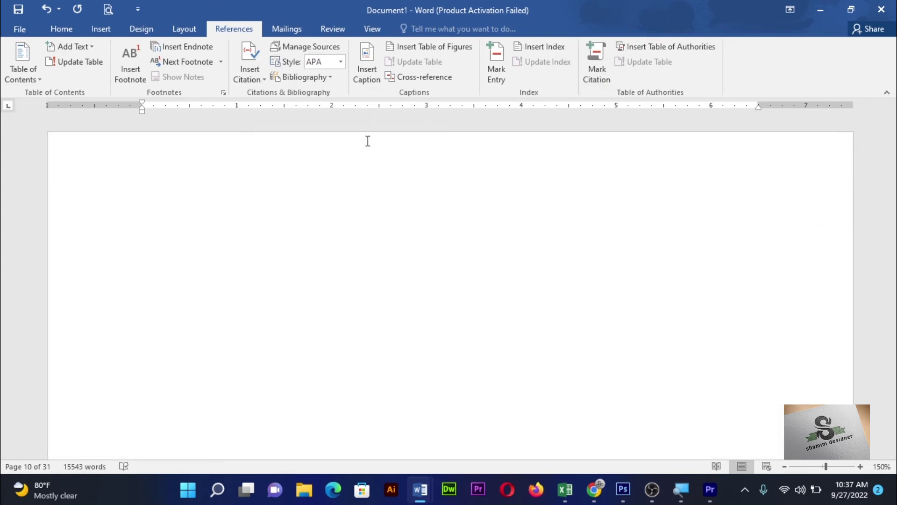
Step: Open Mark Citation and mark the 'Graphics Designing' heading as a Cases citation
{"action": "left_click", "coordinate": [145, 204]}
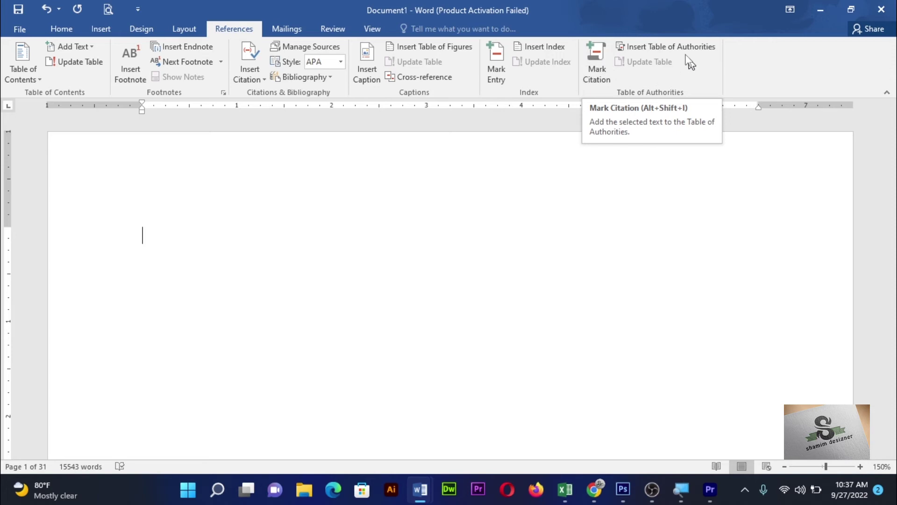
{"action": "left_click", "coordinate": [596, 77]}
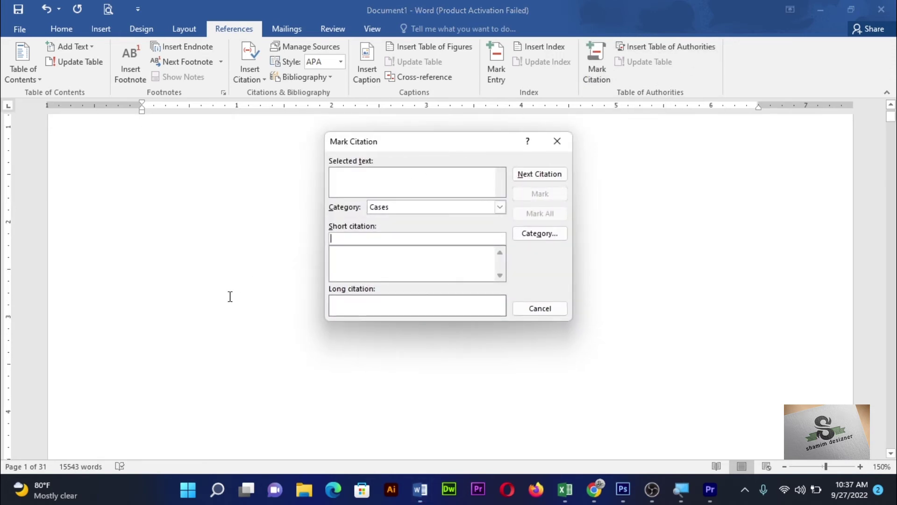
{"action": "scroll", "coordinate": [230, 297], "scroll_direction": "down", "scroll_amount": 10}
{"action": "scroll", "coordinate": [220, 262], "scroll_direction": "down", "scroll_amount": 5}
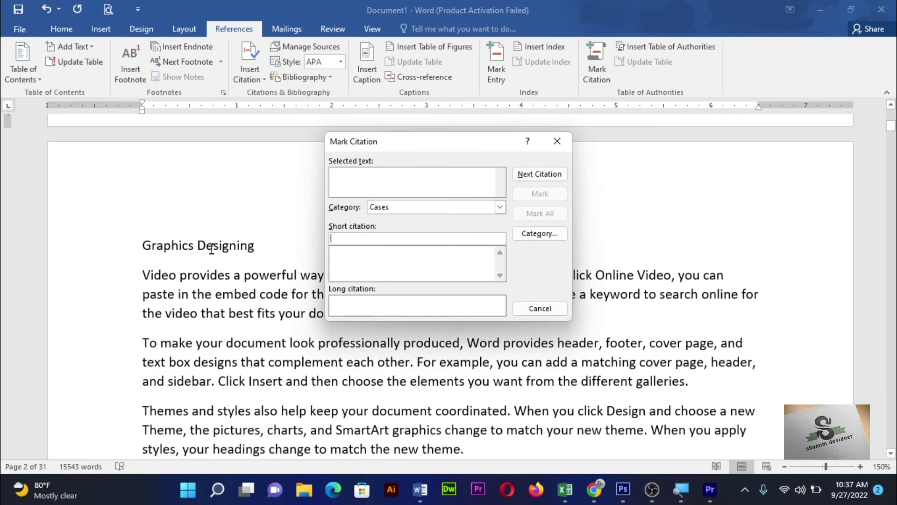
{"action": "double_click", "coordinate": [212, 249]}
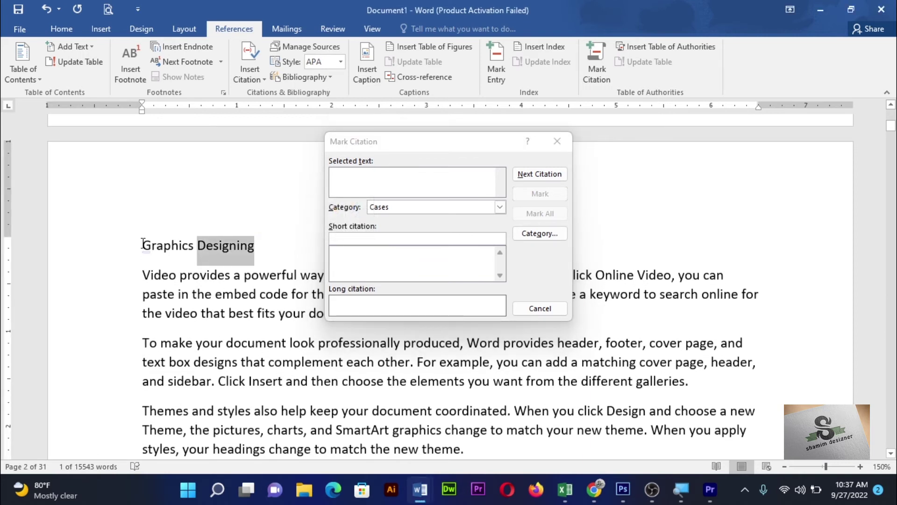
{"action": "left_click_drag", "start_coordinate": [143, 245], "coordinate": [259, 248]}
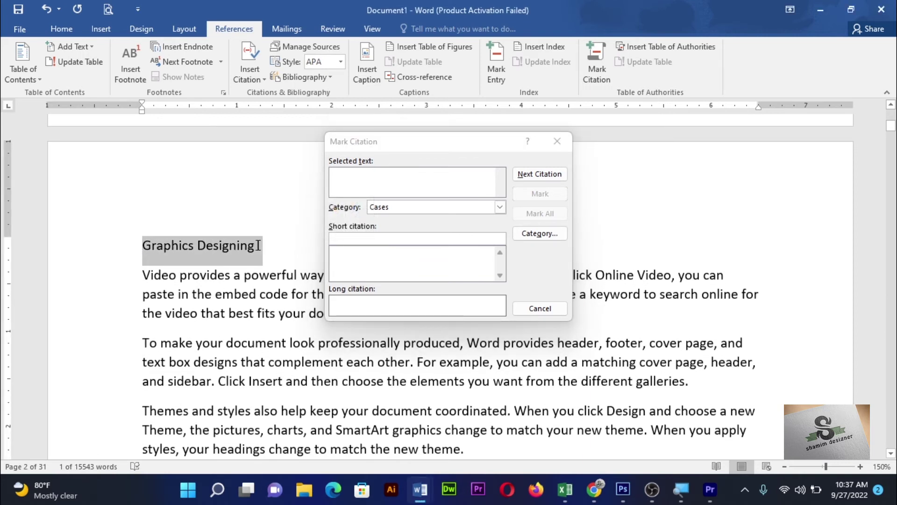
{"action": "left_click", "coordinate": [352, 181]}
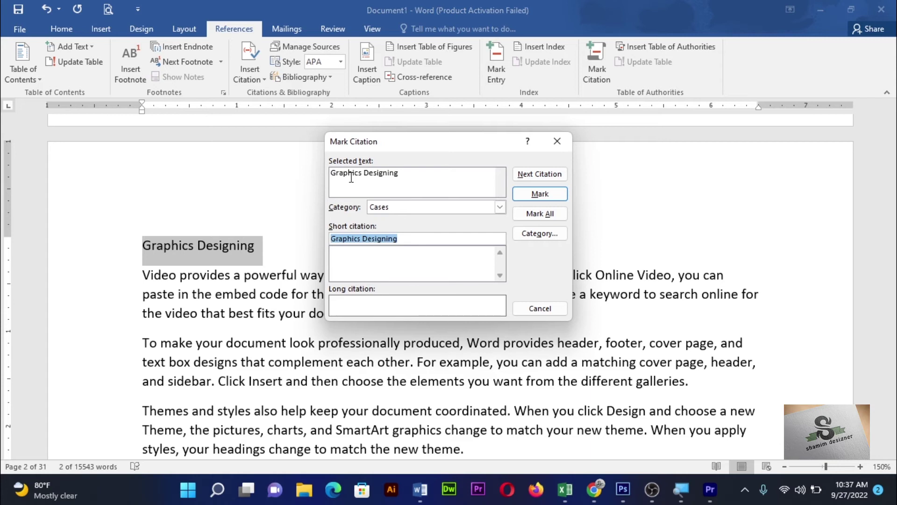
{"action": "left_click", "coordinate": [534, 197]}
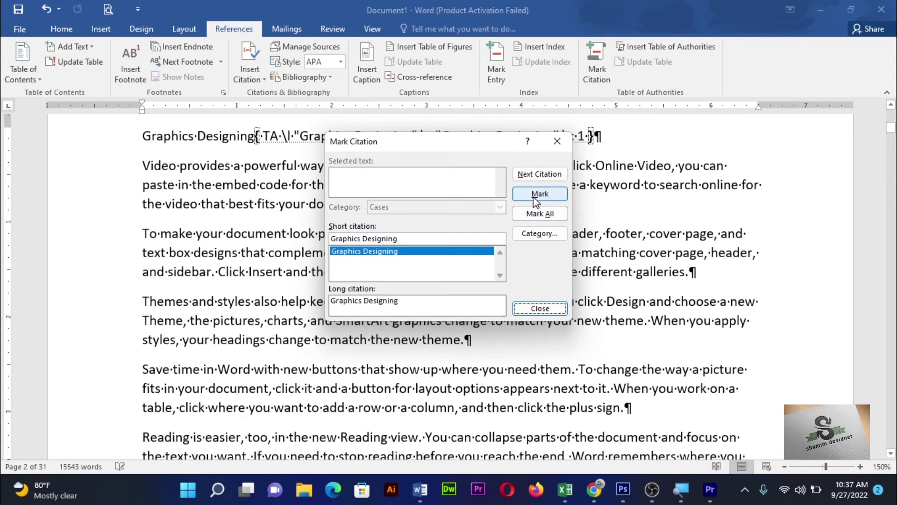
{"action": "scroll", "coordinate": [241, 340], "scroll_direction": "down", "scroll_amount": 5}
{"action": "scroll", "coordinate": [241, 341], "scroll_direction": "down", "scroll_amount": 5}
{"action": "scroll", "coordinate": [238, 341], "scroll_direction": "down", "scroll_amount": 5}
{"action": "scroll", "coordinate": [234, 343], "scroll_direction": "down", "scroll_amount": 5}
{"action": "scroll", "coordinate": [234, 344], "scroll_direction": "down", "scroll_amount": 5}
{"action": "scroll", "coordinate": [234, 343], "scroll_direction": "down", "scroll_amount": 5}
{"action": "scroll", "coordinate": [235, 341], "scroll_direction": "down", "scroll_amount": 5}
{"action": "scroll", "coordinate": [235, 337], "scroll_direction": "down", "scroll_amount": 5}
{"action": "scroll", "coordinate": [236, 341], "scroll_direction": "down", "scroll_amount": 5}
{"action": "scroll", "coordinate": [222, 257], "scroll_direction": "up", "scroll_amount": 3}
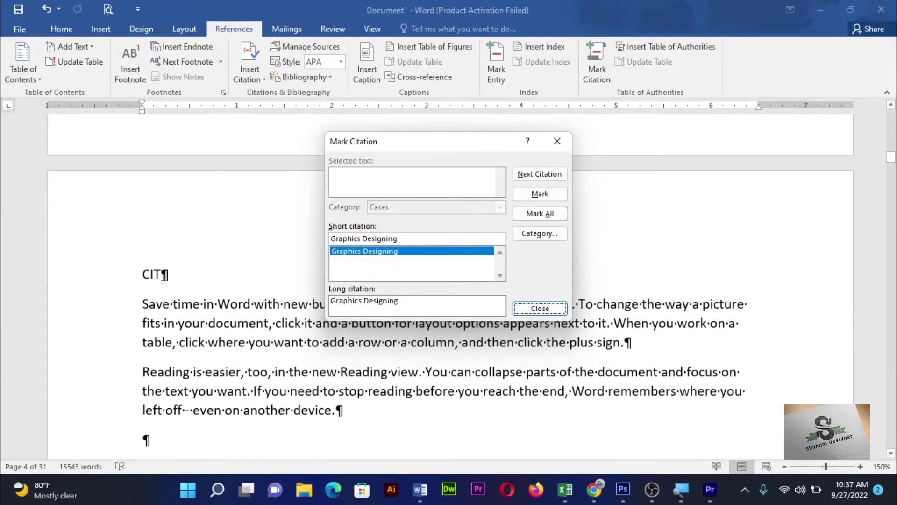
Step: Mark the 'CIT' heading as a Cases citation
{"action": "double_click", "coordinate": [154, 274]}
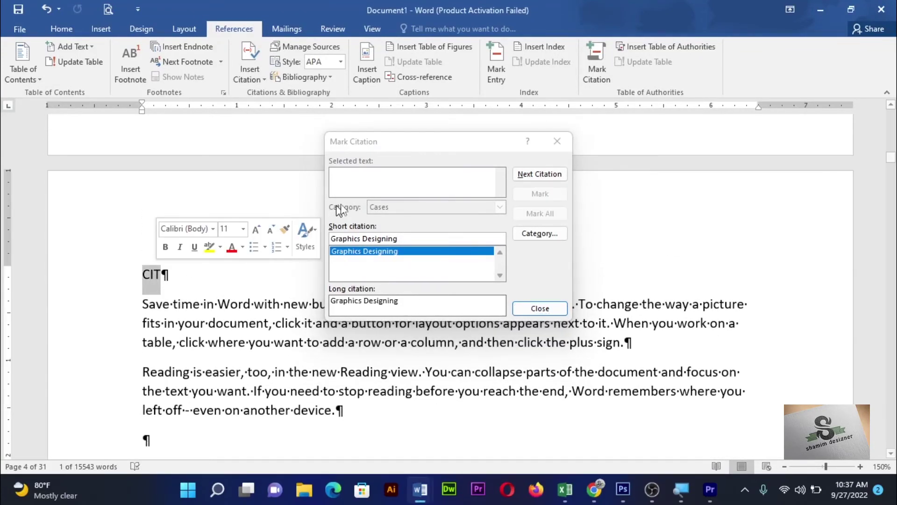
{"action": "left_click", "coordinate": [368, 182]}
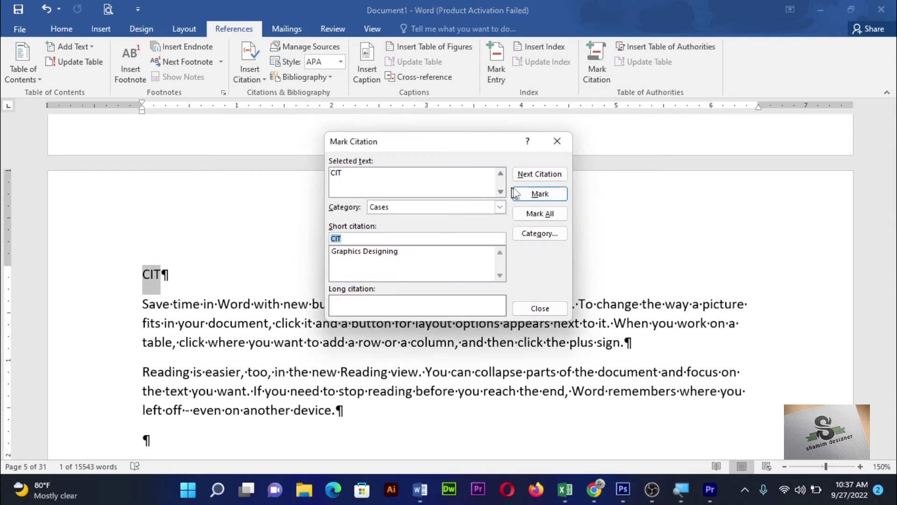
{"action": "left_click", "coordinate": [540, 194]}
{"action": "scroll", "coordinate": [175, 335], "scroll_direction": "down", "scroll_amount": 5}
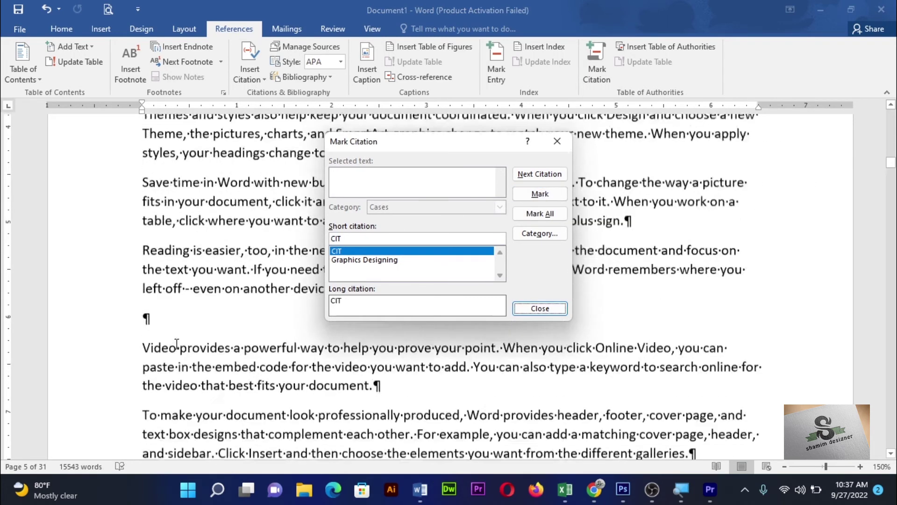
{"action": "scroll", "coordinate": [178, 335], "scroll_direction": "down", "scroll_amount": 5}
{"action": "scroll", "coordinate": [180, 335], "scroll_direction": "down", "scroll_amount": 5}
{"action": "scroll", "coordinate": [183, 336], "scroll_direction": "down", "scroll_amount": 5}
{"action": "scroll", "coordinate": [183, 336], "scroll_direction": "down", "scroll_amount": 5}
{"action": "scroll", "coordinate": [184, 335], "scroll_direction": "down", "scroll_amount": 5}
{"action": "scroll", "coordinate": [185, 334], "scroll_direction": "down", "scroll_amount": 5}
{"action": "scroll", "coordinate": [185, 333], "scroll_direction": "down", "scroll_amount": 5}
{"action": "scroll", "coordinate": [187, 330], "scroll_direction": "down", "scroll_amount": 5}
{"action": "scroll", "coordinate": [194, 308], "scroll_direction": "down", "scroll_amount": 1}
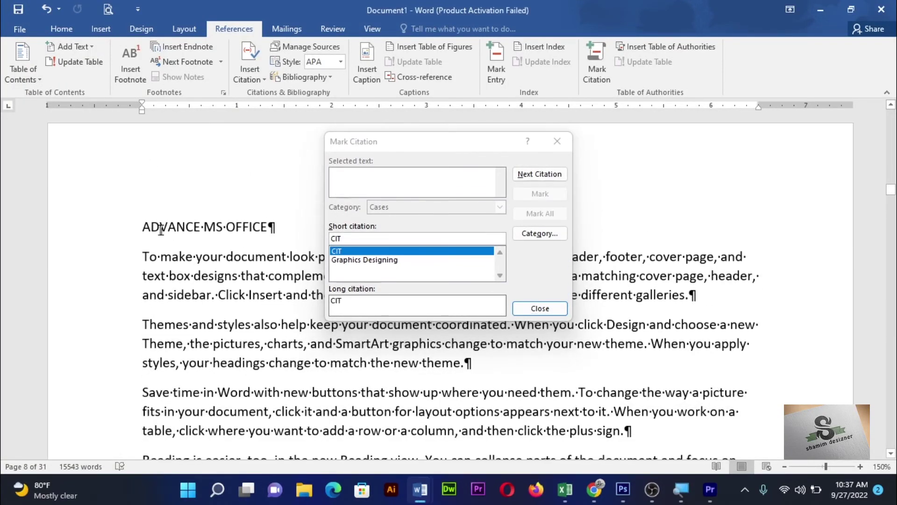
Step: Mark the 'ADVANCE MS OFFICE' heading as a Cases citation
{"action": "left_click_drag", "start_coordinate": [143, 224], "coordinate": [267, 220]}
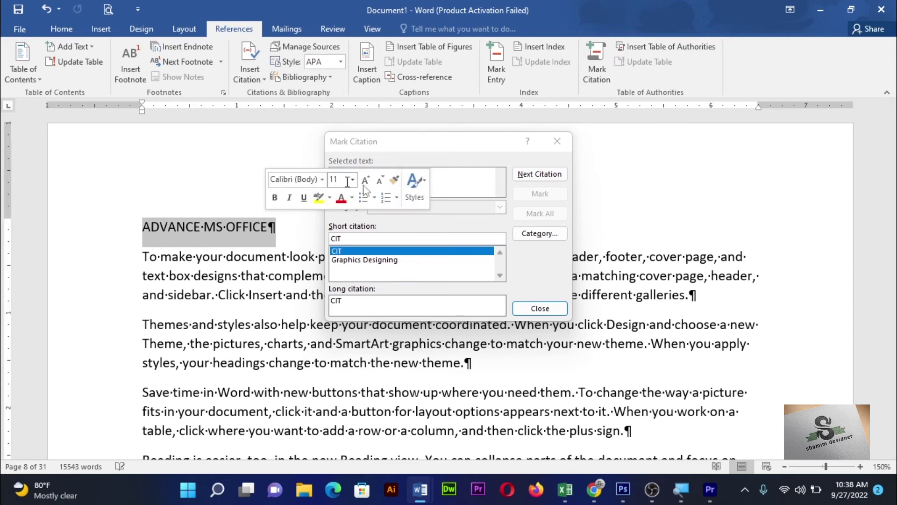
{"action": "left_click", "coordinate": [450, 183]}
{"action": "left_click", "coordinate": [527, 192]}
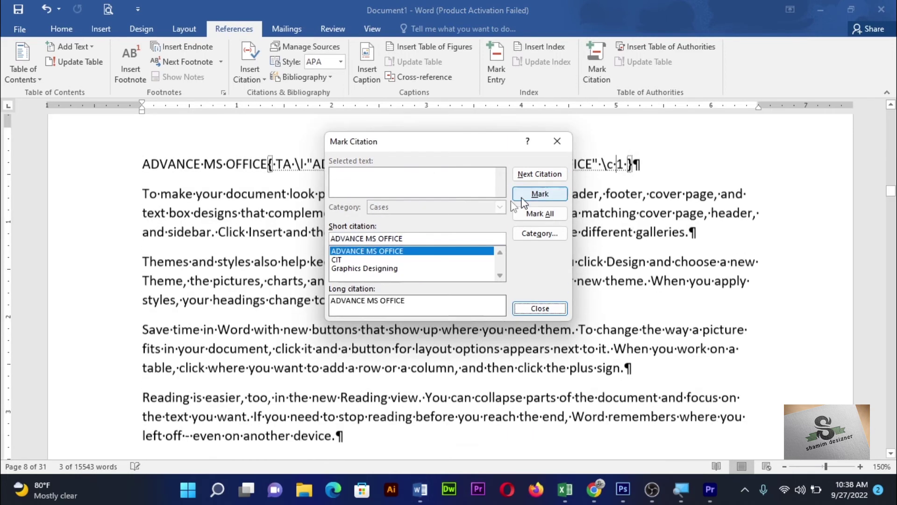
{"action": "scroll", "coordinate": [159, 353], "scroll_direction": "down", "scroll_amount": 2}
{"action": "scroll", "coordinate": [159, 352], "scroll_direction": "down", "scroll_amount": 3}
{"action": "scroll", "coordinate": [172, 354], "scroll_direction": "down", "scroll_amount": 3}
{"action": "scroll", "coordinate": [172, 354], "scroll_direction": "down", "scroll_amount": 3}
{"action": "scroll", "coordinate": [171, 354], "scroll_direction": "down", "scroll_amount": 3}
{"action": "scroll", "coordinate": [172, 355], "scroll_direction": "down", "scroll_amount": 3}
{"action": "scroll", "coordinate": [173, 354], "scroll_direction": "down", "scroll_amount": 3}
{"action": "scroll", "coordinate": [173, 354], "scroll_direction": "down", "scroll_amount": 3}
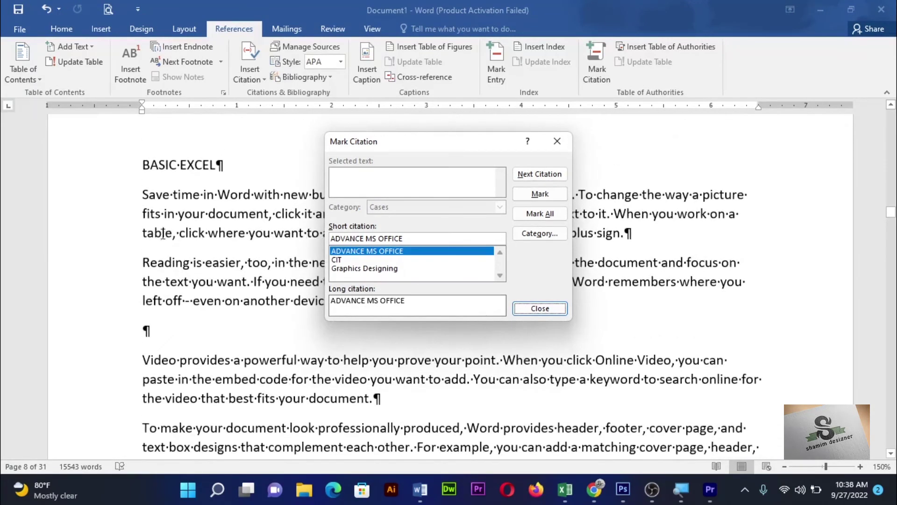
Step: Mark 'BASIC EXCEL' as a Cases citation and close the Mark Citation dialog
{"action": "left_click", "coordinate": [177, 166]}
{"action": "left_click_drag", "start_coordinate": [140, 165], "coordinate": [223, 165]}
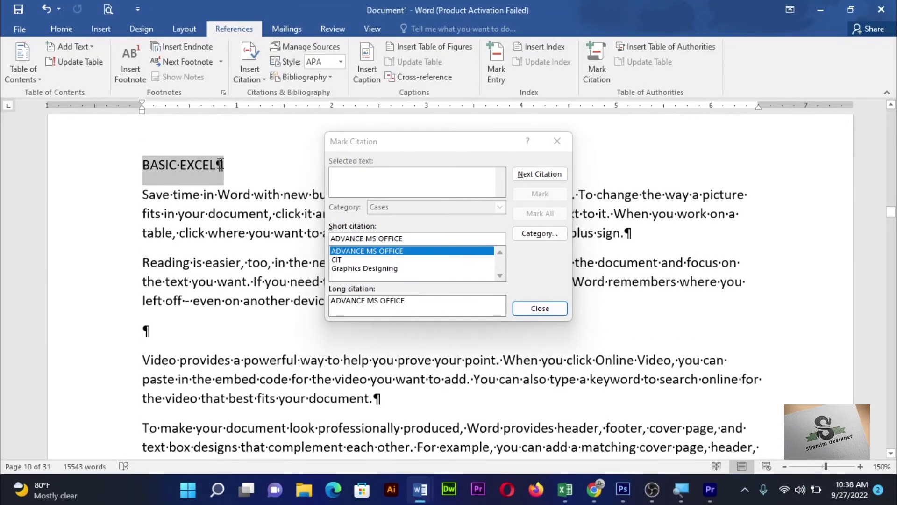
{"action": "left_click", "coordinate": [468, 220]}
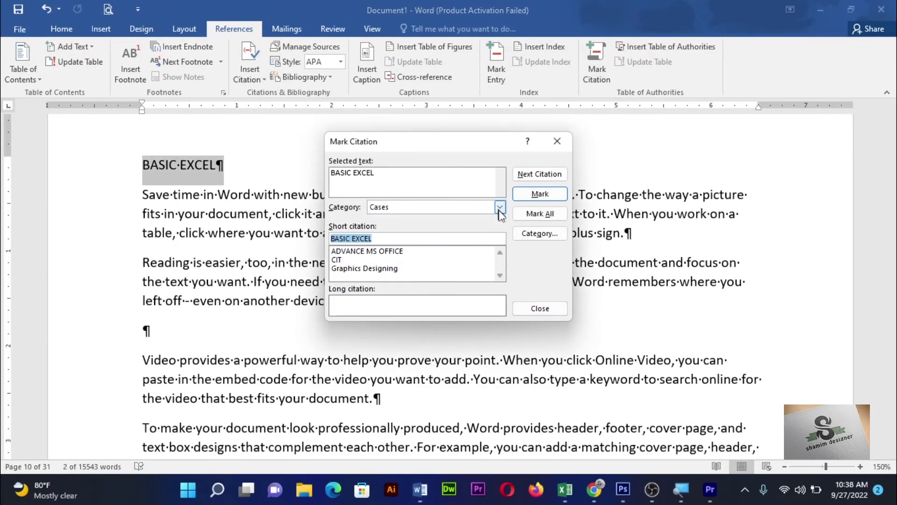
{"action": "left_click", "coordinate": [540, 193]}
{"action": "scroll", "coordinate": [232, 346], "scroll_direction": "down", "scroll_amount": 5}
{"action": "scroll", "coordinate": [233, 347], "scroll_direction": "down", "scroll_amount": 3}
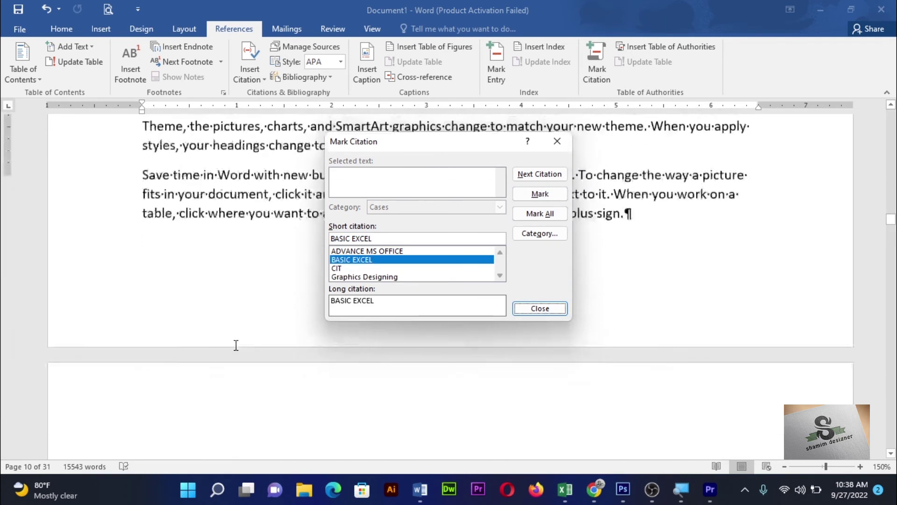
{"action": "scroll", "coordinate": [233, 343], "scroll_direction": "down", "scroll_amount": 3}
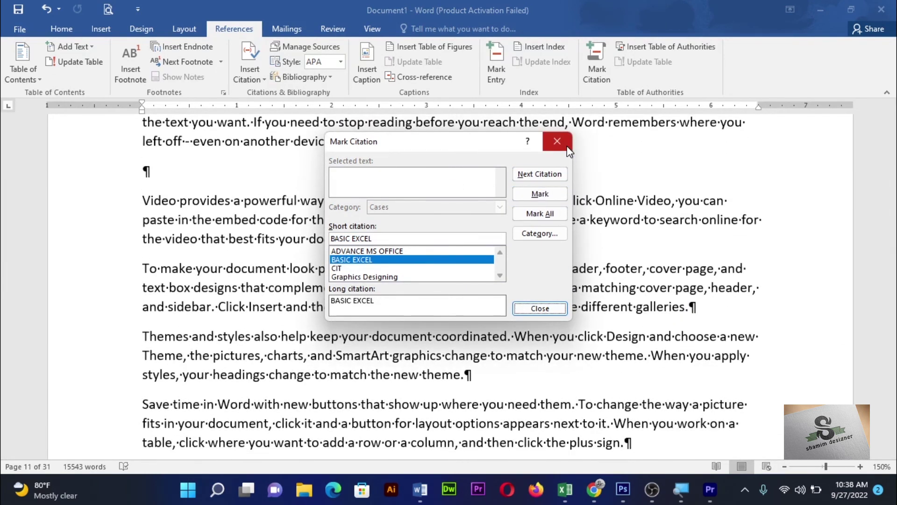
{"action": "left_click", "coordinate": [540, 309]}
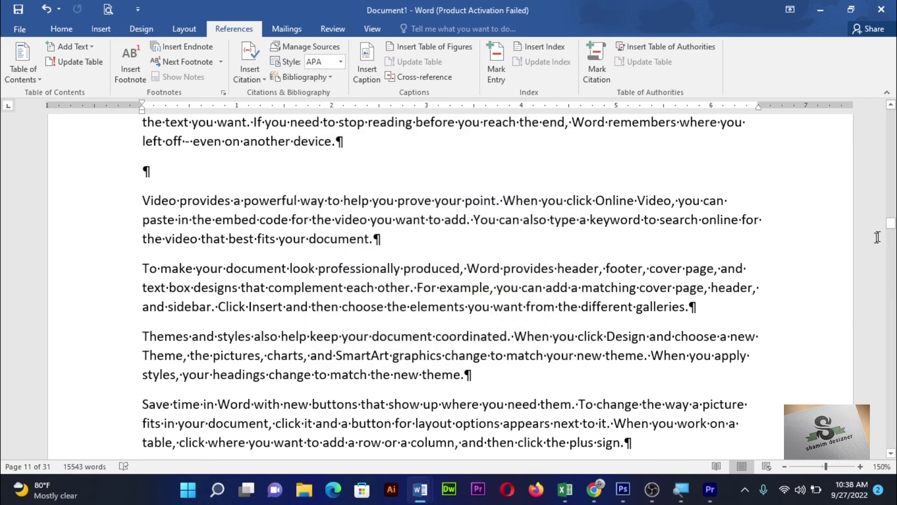
Step: Insert a Formal-format Cases table of authorities on page 1
{"action": "scroll", "coordinate": [892, 234], "scroll_direction": "up", "scroll_amount": 1}
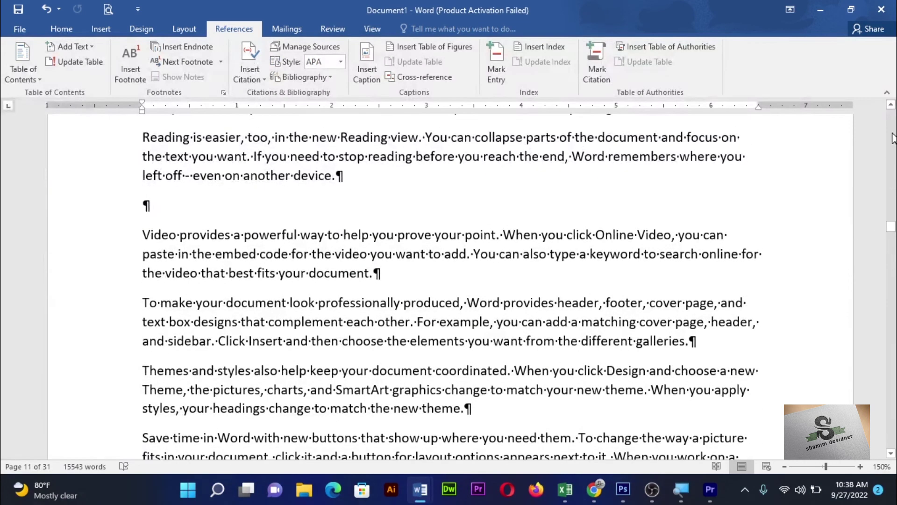
{"action": "left_click_drag", "start_coordinate": [891, 227], "coordinate": [891, 115]}
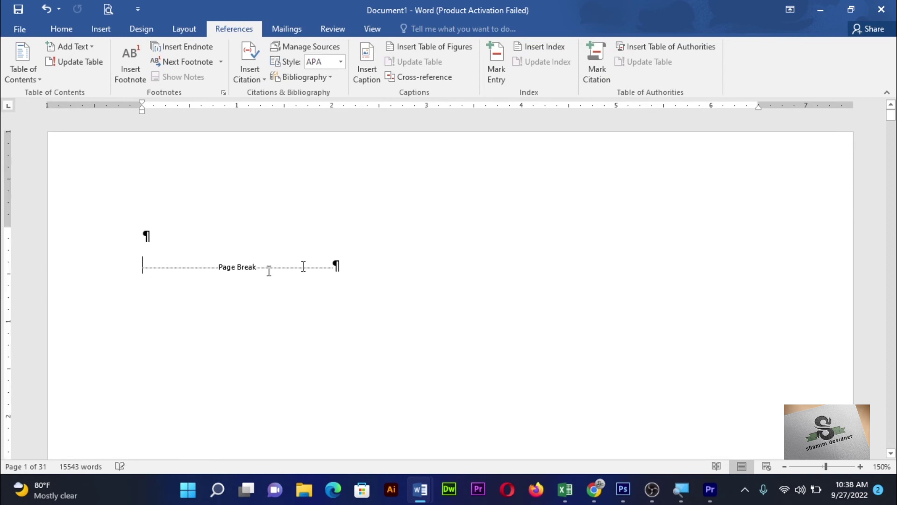
{"action": "left_click", "coordinate": [666, 51]}
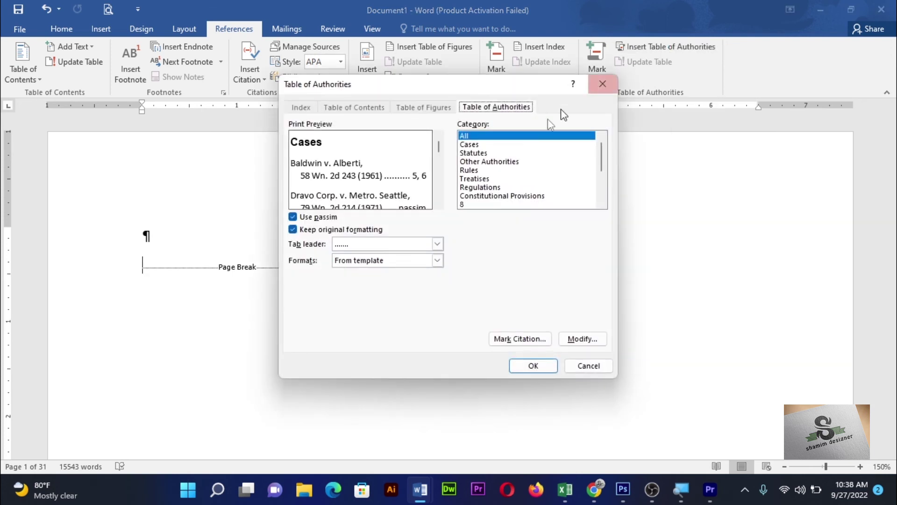
{"action": "left_click", "coordinate": [391, 264]}
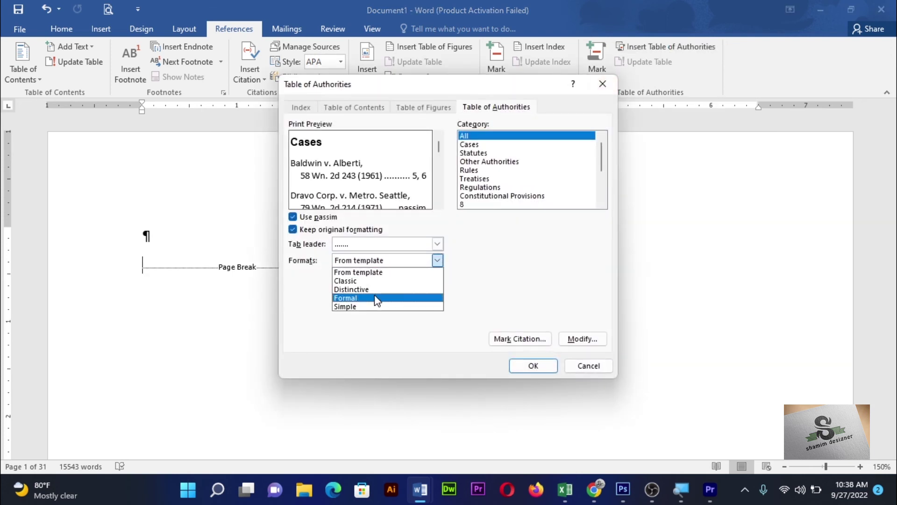
{"action": "left_click", "coordinate": [377, 296]}
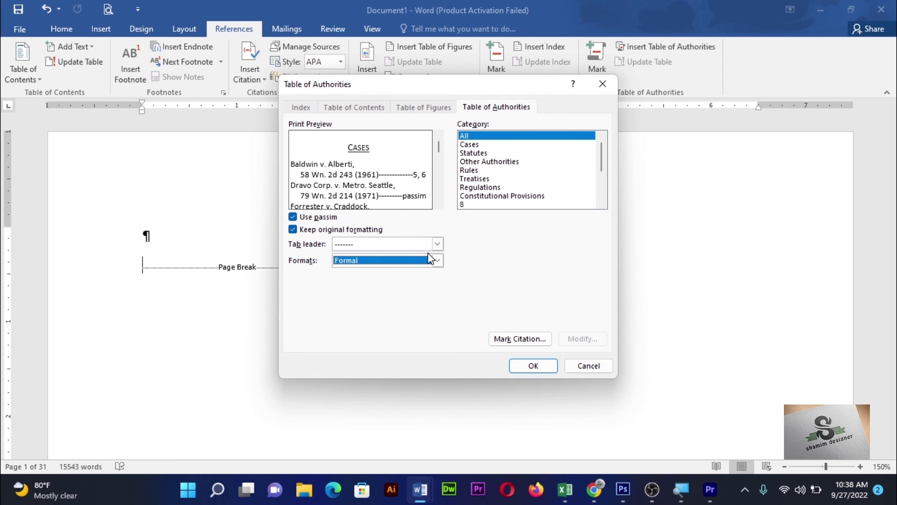
{"action": "left_click", "coordinate": [534, 366]}
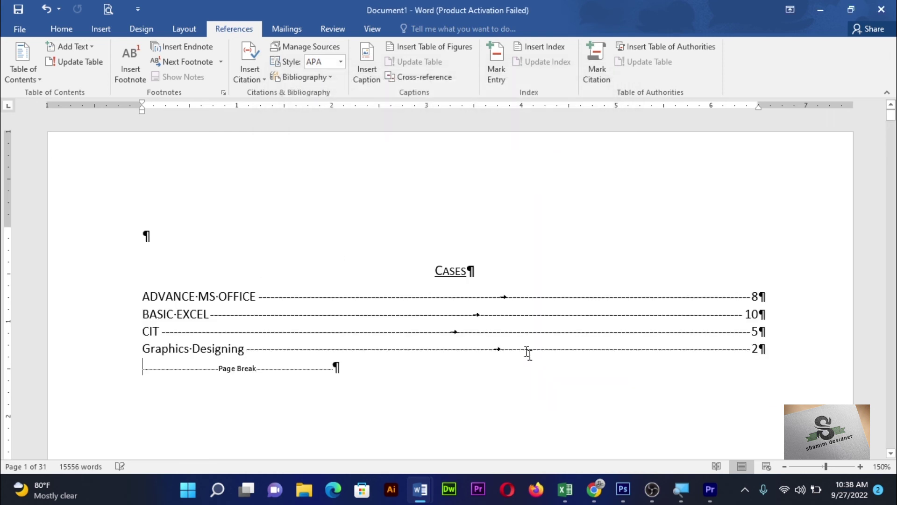
Step: Turn off Show/Hide ¶ on the Home tab to hide pilcrows and TA field codes
{"action": "left_click", "coordinate": [62, 29]}
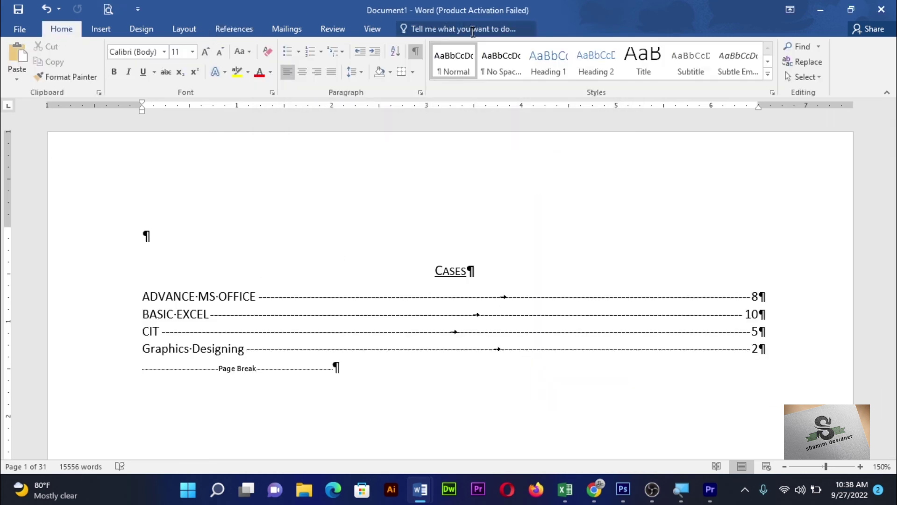
{"action": "left_click", "coordinate": [415, 51]}
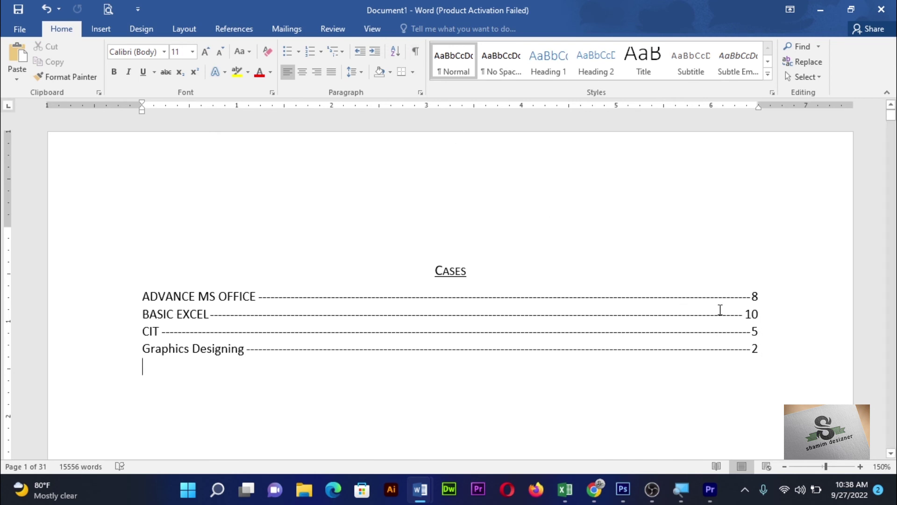